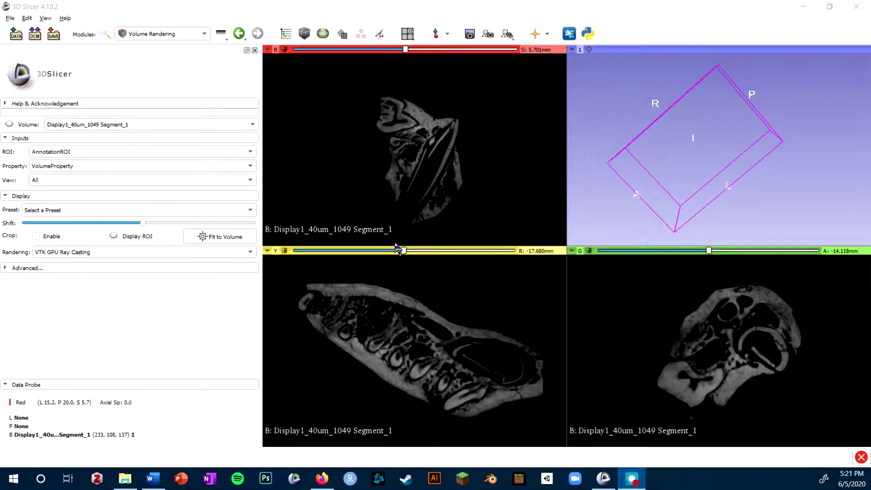
Scroll through the red slice, rotate the 3D view around the empty ROI box, and show the module list
scroll(447, 131, down, 5)
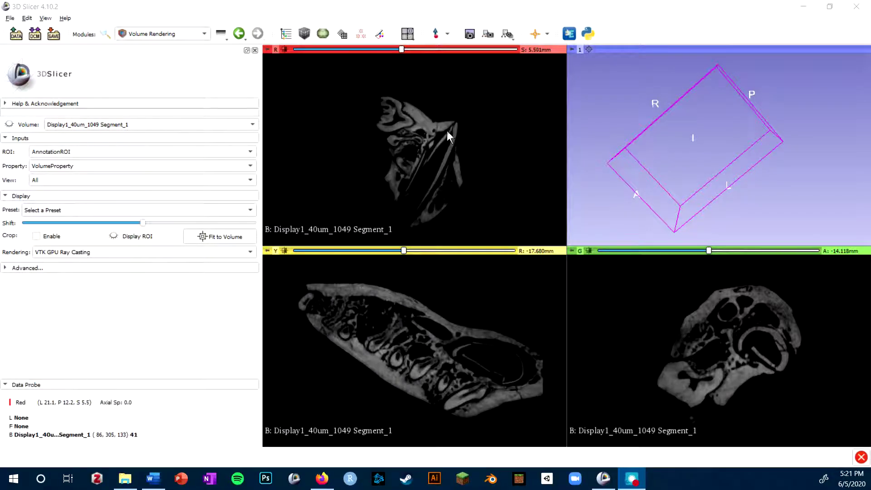
scroll(447, 130, up, 9)
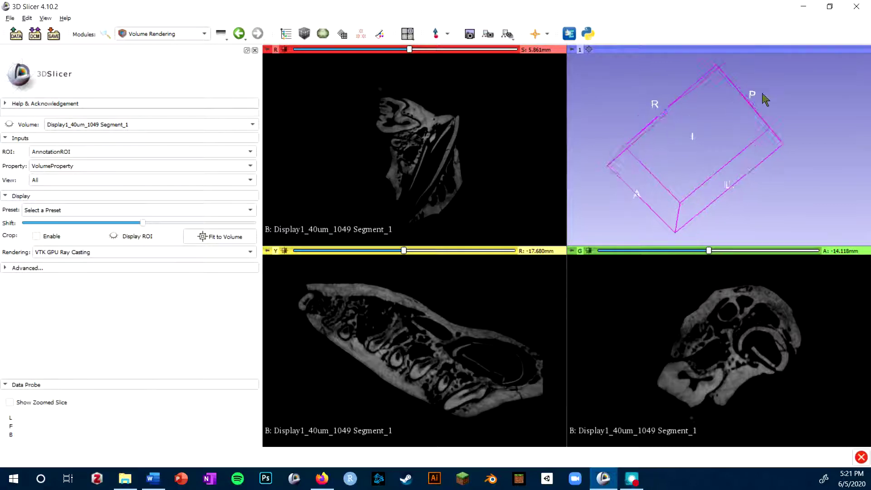
drag(766, 100, 684, 150)
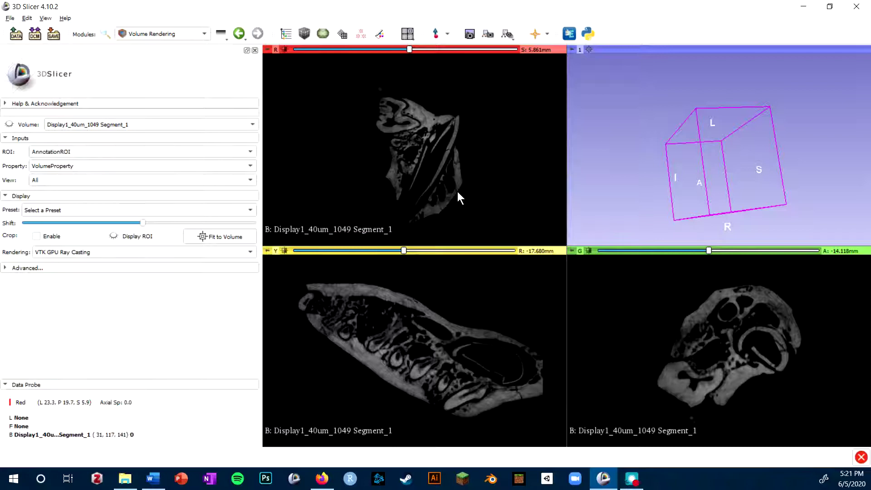
click(192, 32)
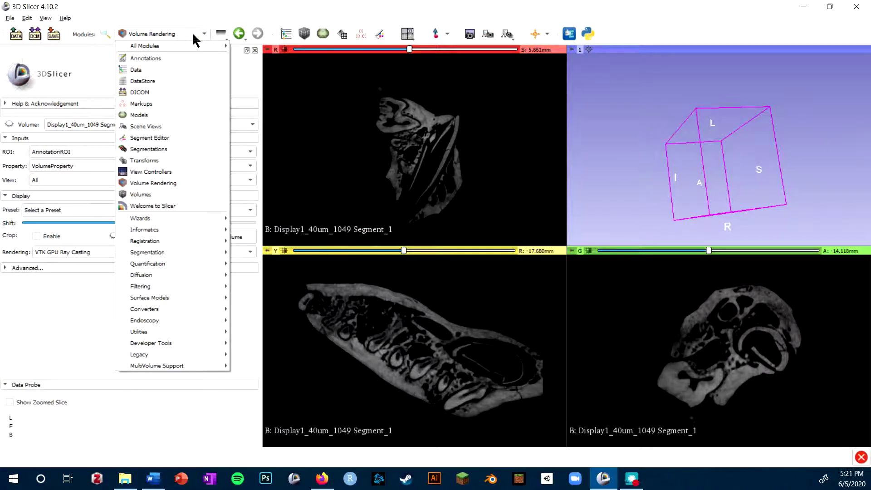
click(184, 183)
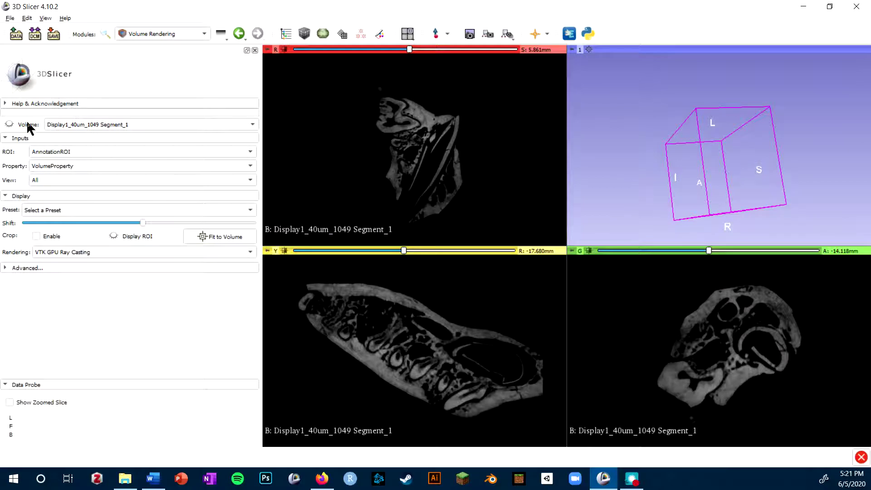
click(142, 127)
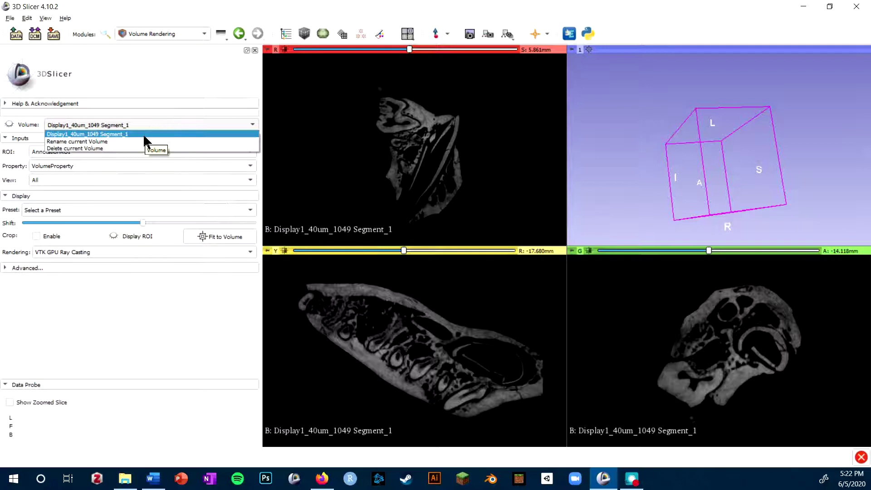
click(144, 134)
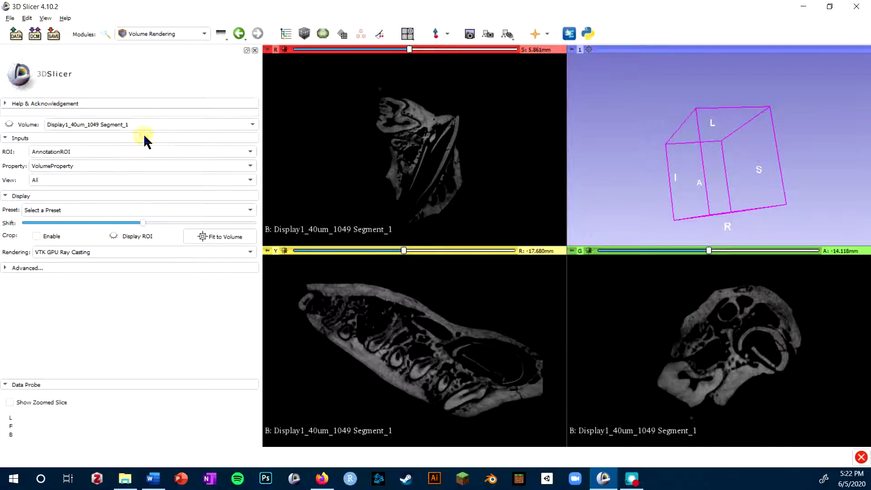
Turn on the jaw's volume rendering, then rotate and pan it to a side view
click(10, 125)
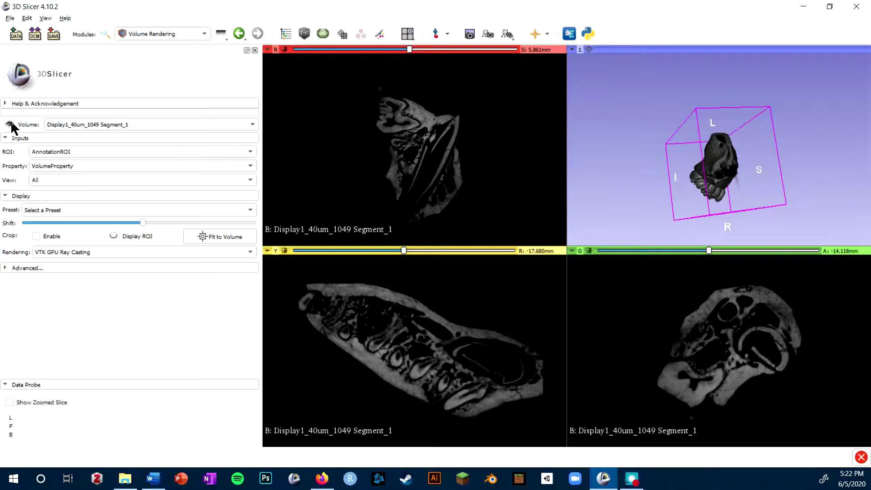
drag(753, 224, 724, 117)
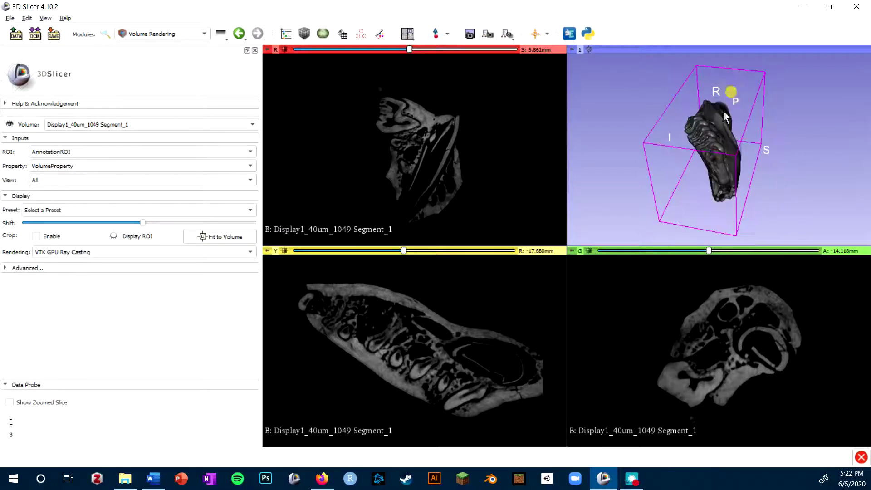
drag(679, 208, 758, 150)
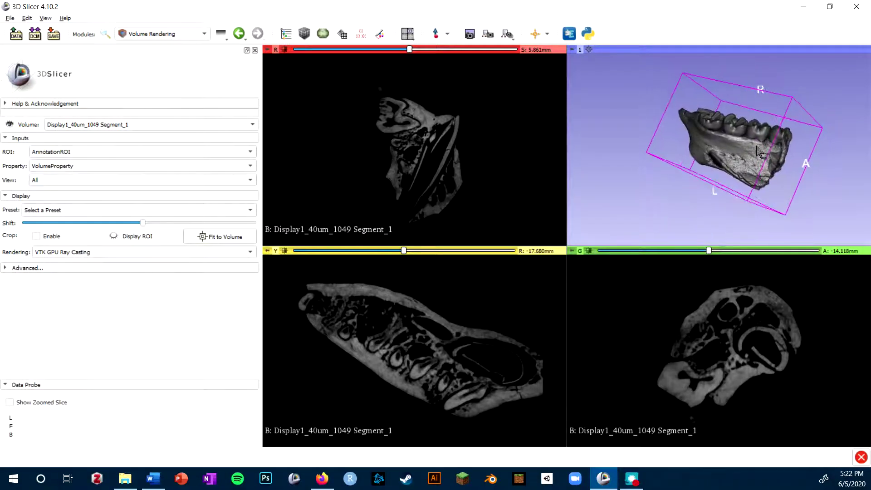
middle_drag(758, 149, 751, 155)
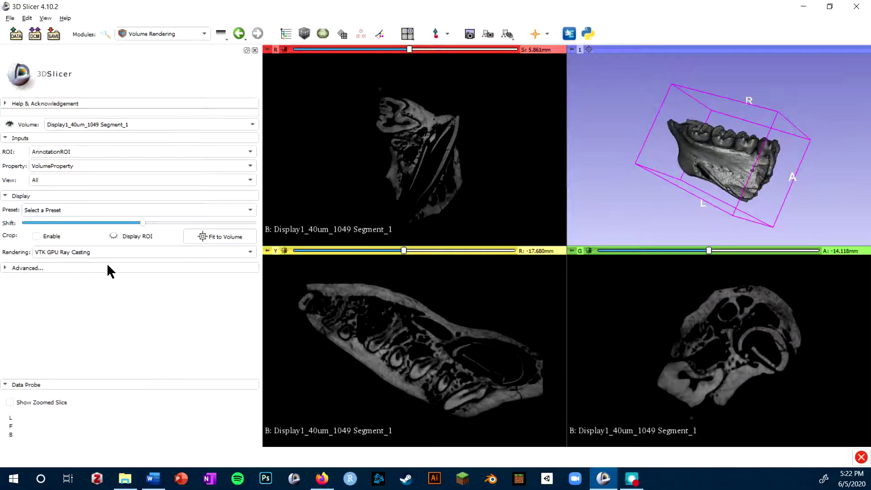
click(71, 250)
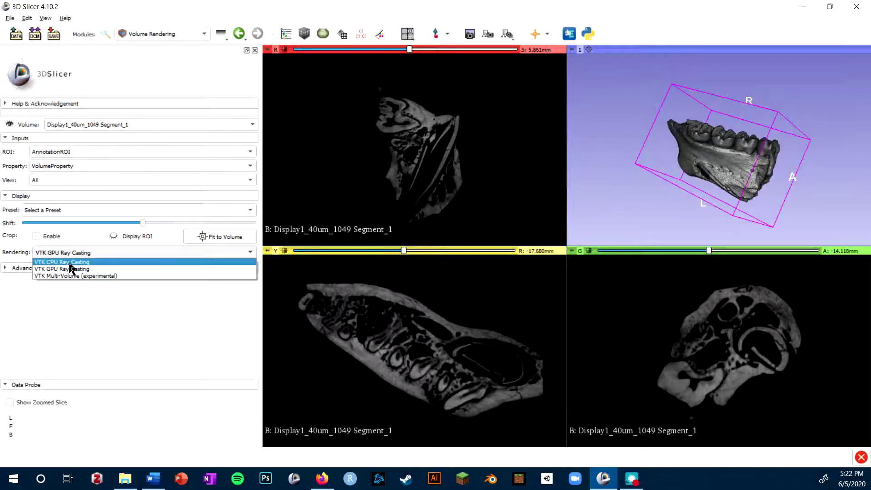
Try VTK CPU Ray Casting on the jaw, then switch back to VTK GPU Ray Casting
click(70, 262)
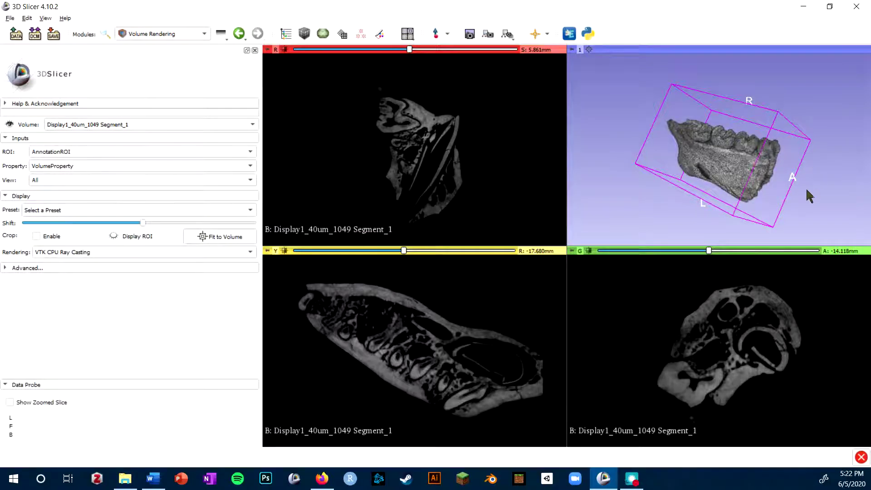
drag(810, 196, 767, 152)
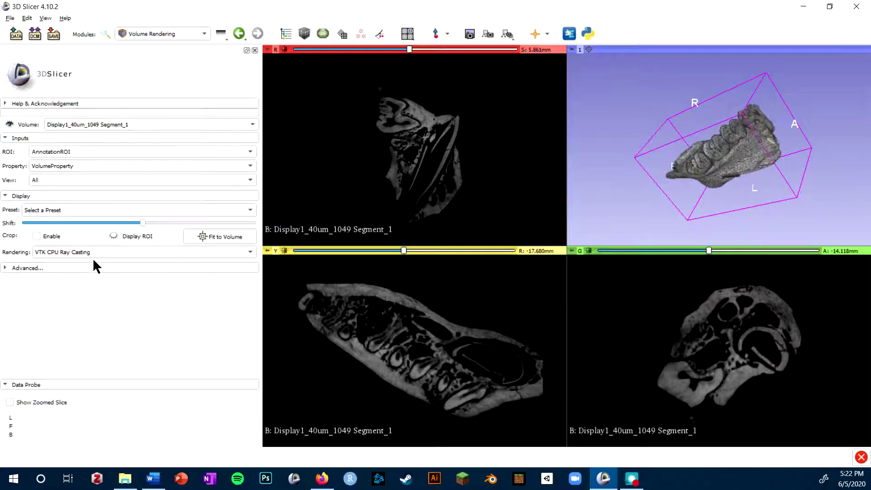
click(81, 253)
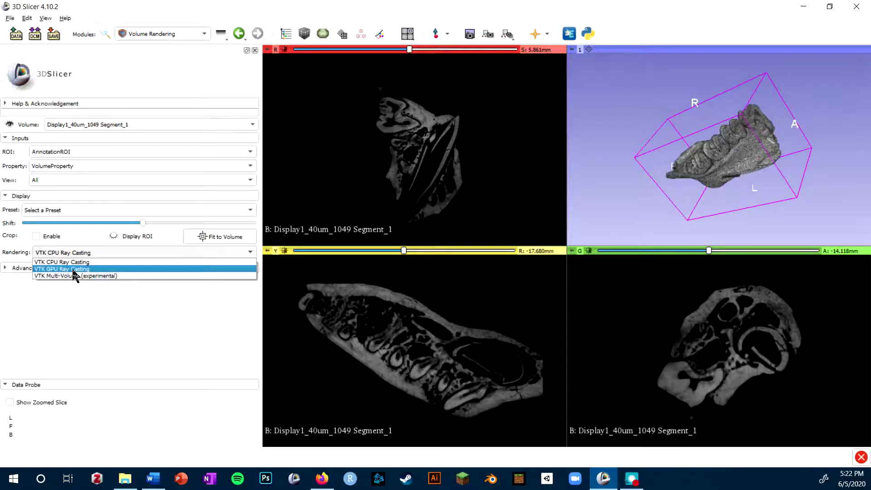
click(68, 269)
scroll(688, 210, up, 6)
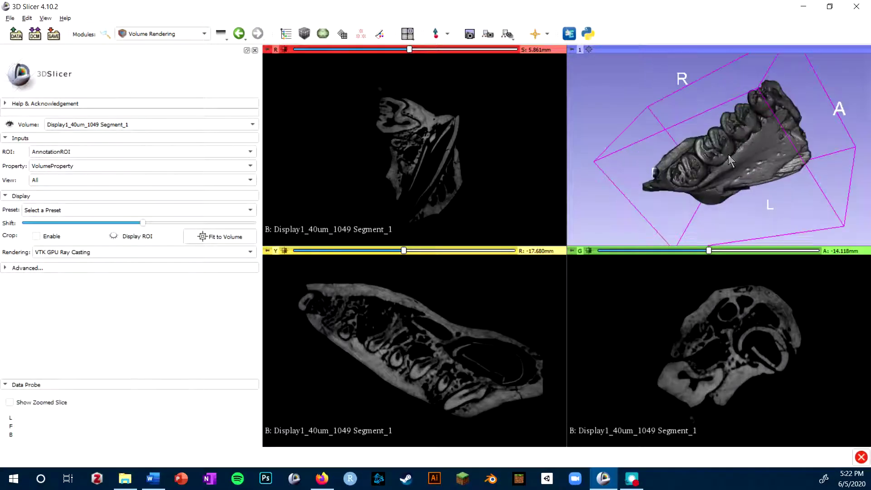
middle_drag(767, 171, 758, 179)
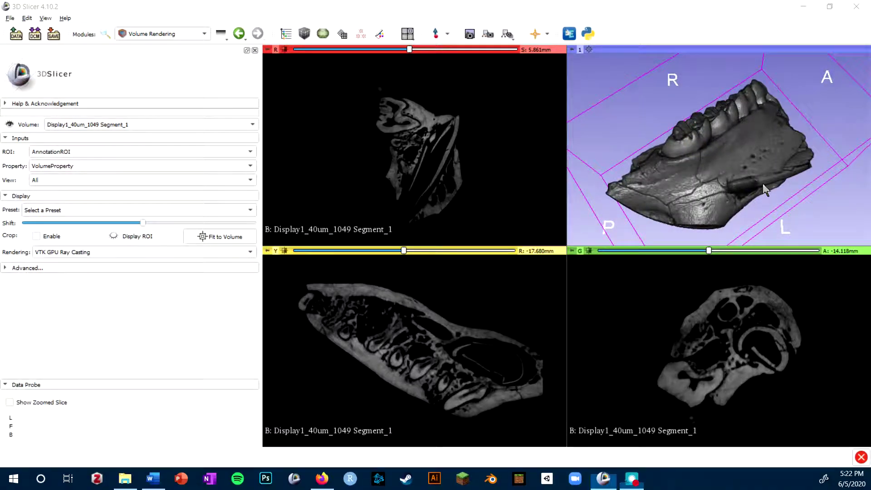
click(411, 37)
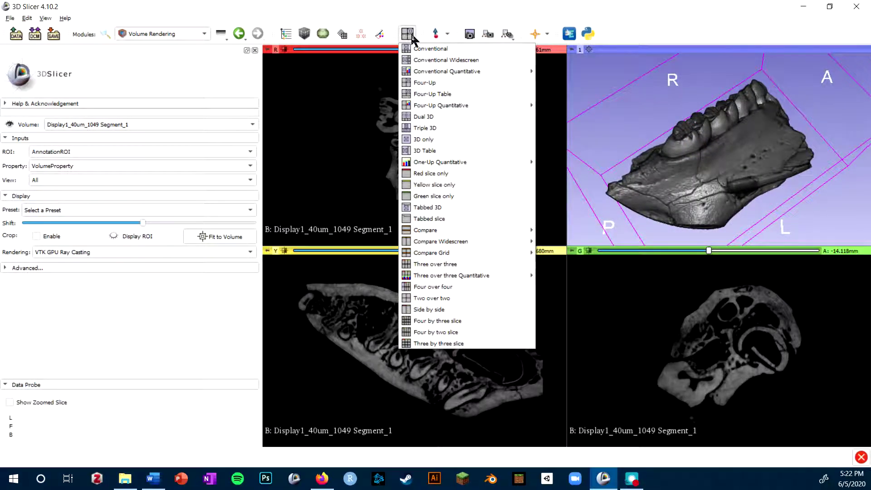
Switch to the 3D-only layout and rotate, zoom and pan the jaw to show its teeth
click(429, 141)
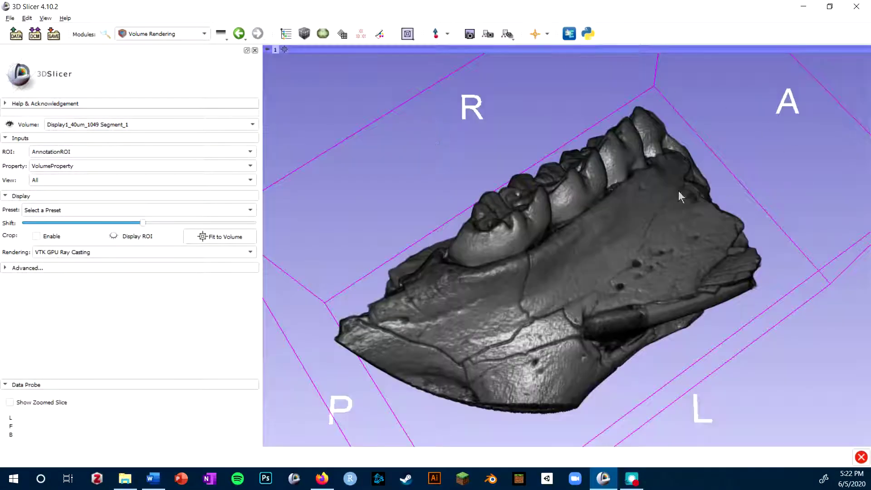
drag(452, 292, 390, 189)
mouse_move(666, 227)
mouse_down()
mouse_move(475, 245)
mouse_move(702, 210)
mouse_move(576, 281)
mouse_move(666, 236)
mouse_up()
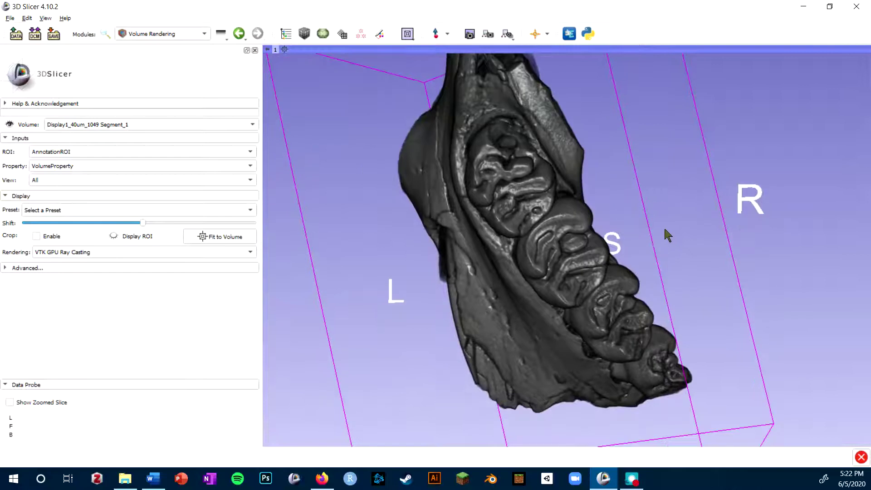
scroll(665, 233, down, 3)
scroll(628, 240, up, 8)
scroll(632, 245, down, 6)
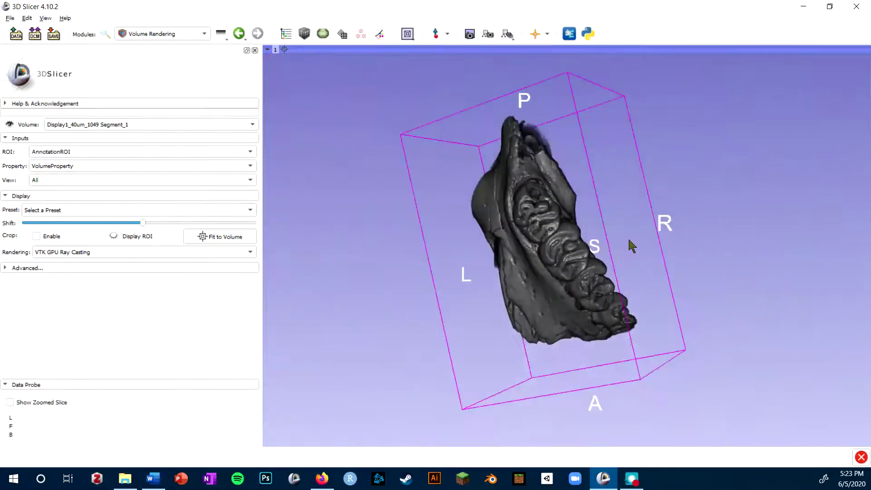
drag(640, 366, 581, 250)
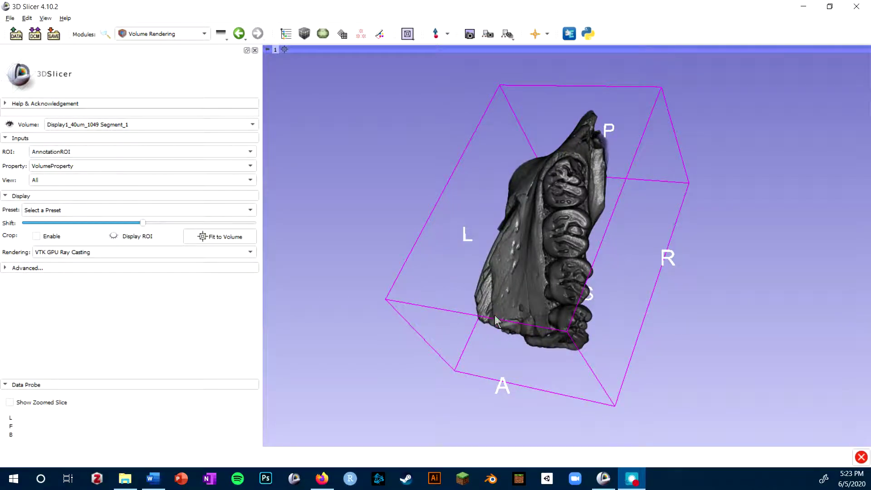
middle_drag(537, 301, 637, 146)
scroll(635, 148, up, 3)
scroll(640, 150, down, 8)
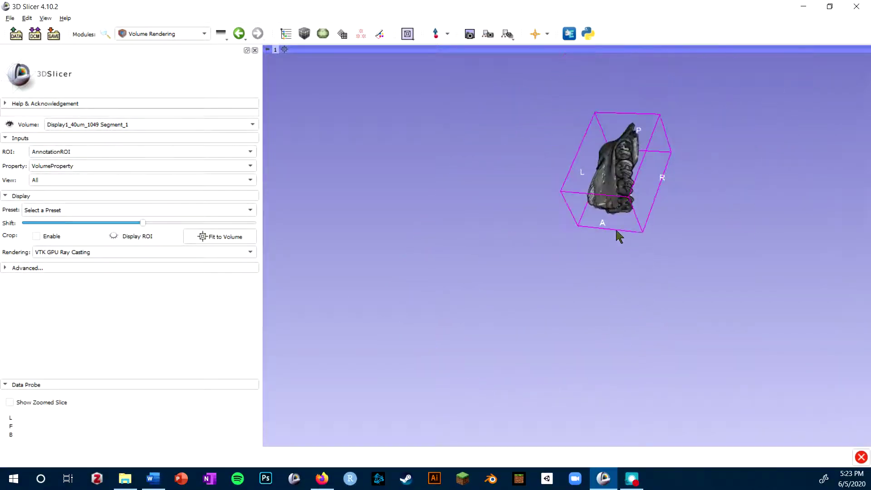
mouse_move(620, 236)
mouse_down()
mouse_move(682, 81)
mouse_move(690, 241)
mouse_move(623, 350)
mouse_move(589, 242)
mouse_move(659, 315)
mouse_move(739, 374)
mouse_move(529, 247)
mouse_move(726, 263)
mouse_move(608, 228)
mouse_up()
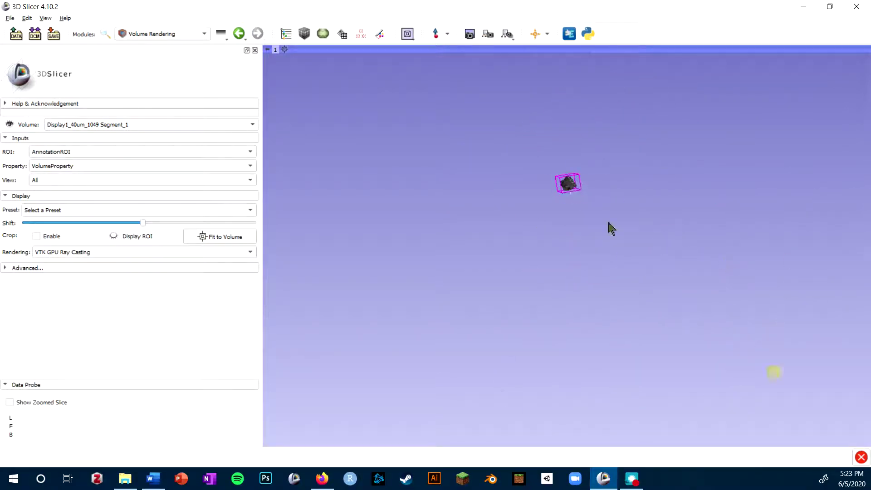
Recentre and reorient the 3D view on the jaw, then enable cropping to reveal the ROI handles
click(284, 50)
scroll(607, 272, down, 3)
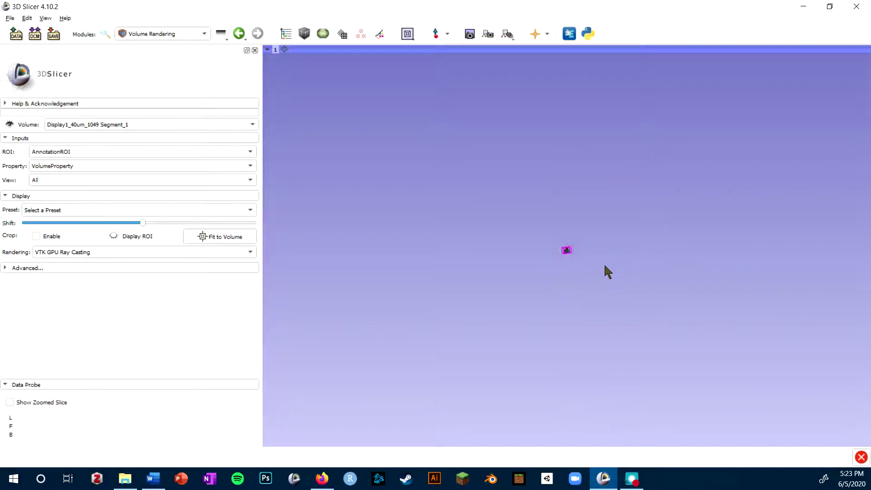
scroll(569, 270, up, 10)
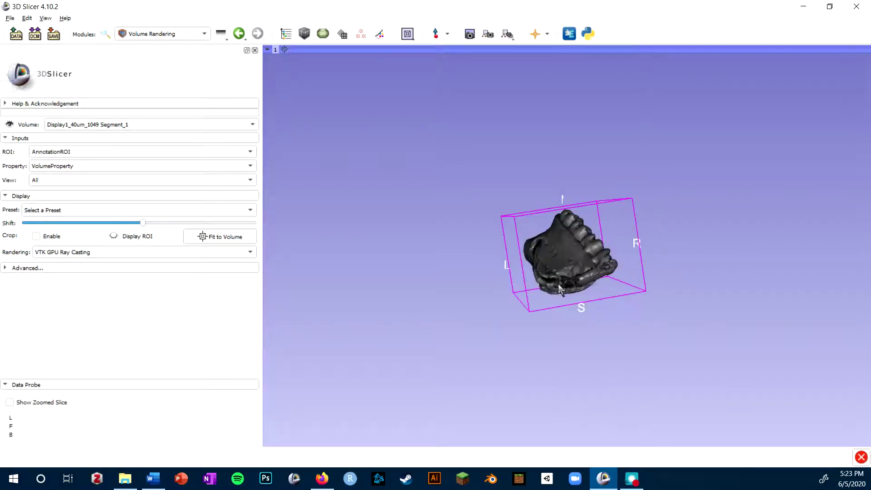
drag(558, 284, 619, 70)
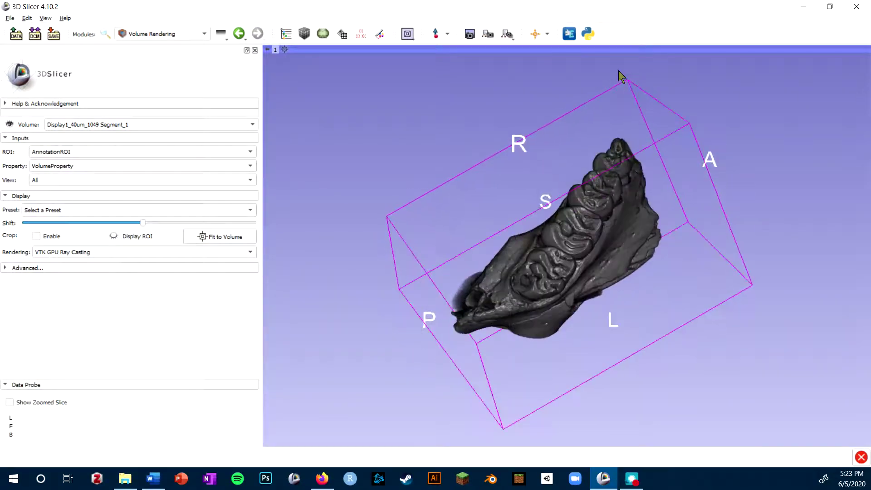
drag(619, 117, 504, 194)
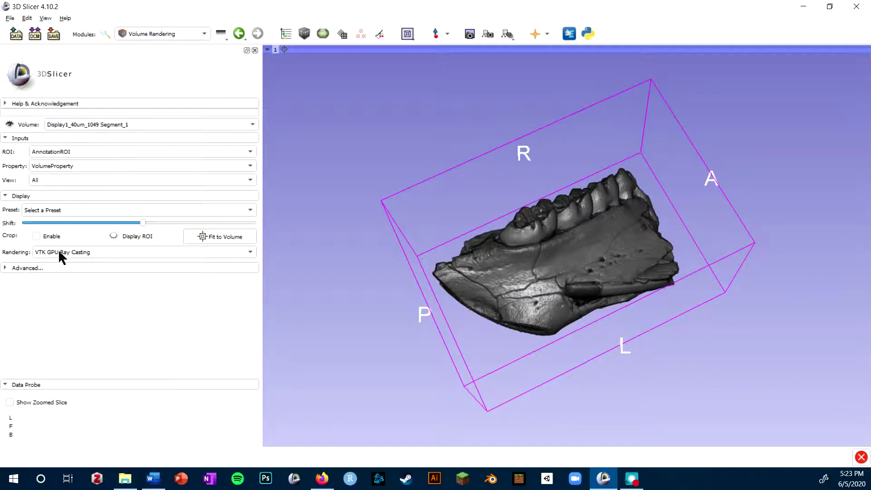
click(113, 235)
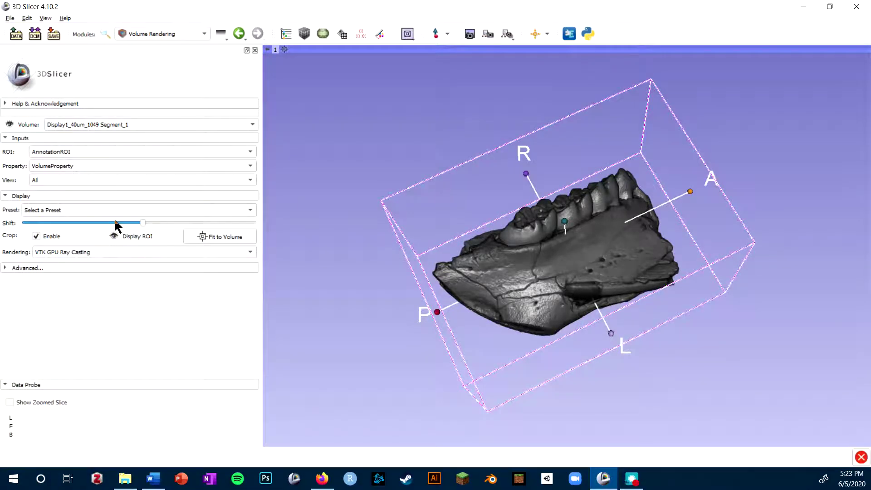
Trial-crop the jaw by pulling the ROI's posterior face out and lowering its top face
drag(435, 379, 425, 344)
drag(424, 285, 525, 261)
drag(381, 303, 613, 314)
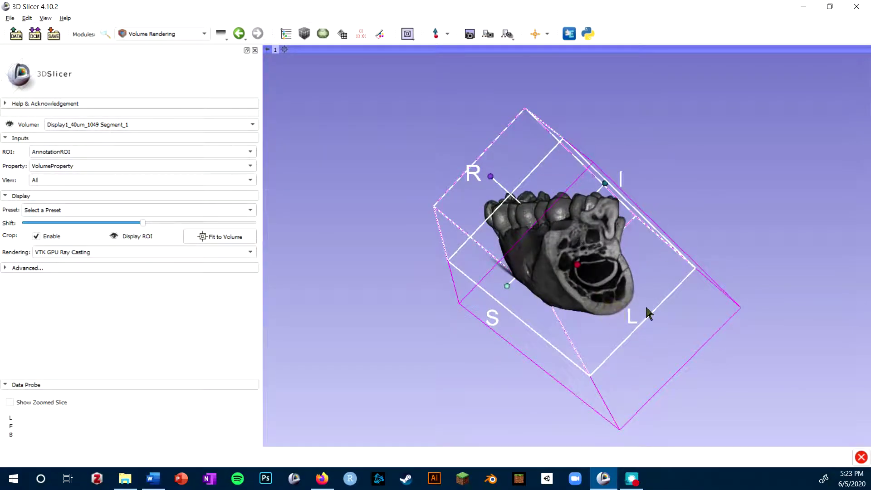
drag(745, 233, 564, 272)
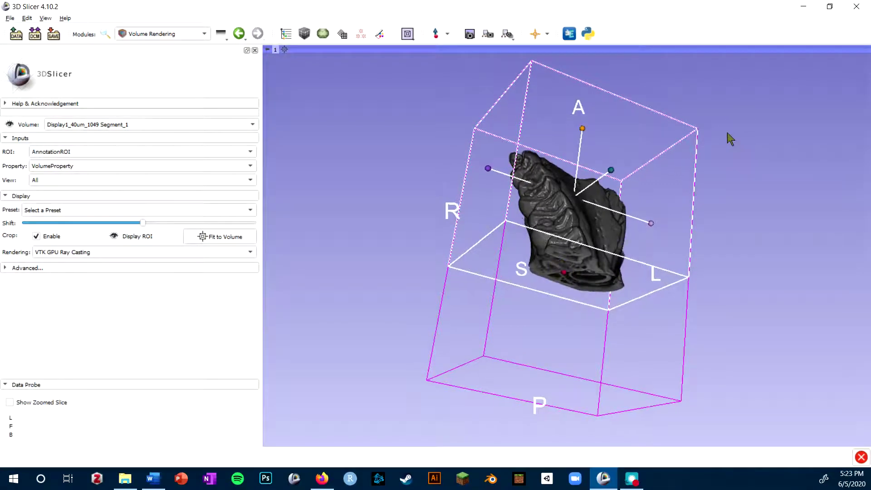
drag(730, 138, 658, 160)
drag(587, 114, 569, 250)
drag(560, 317, 647, 243)
Fit the ROI to the whole volume and toggle the ROI display off and back on
click(237, 242)
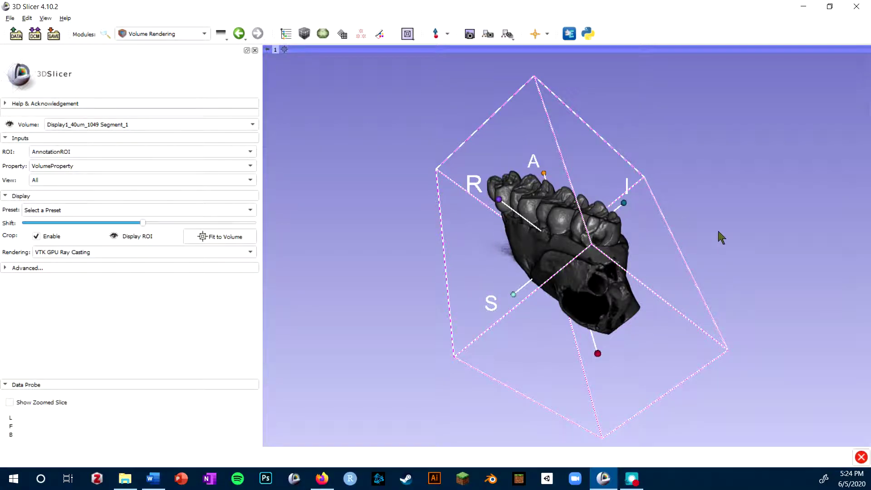
click(117, 235)
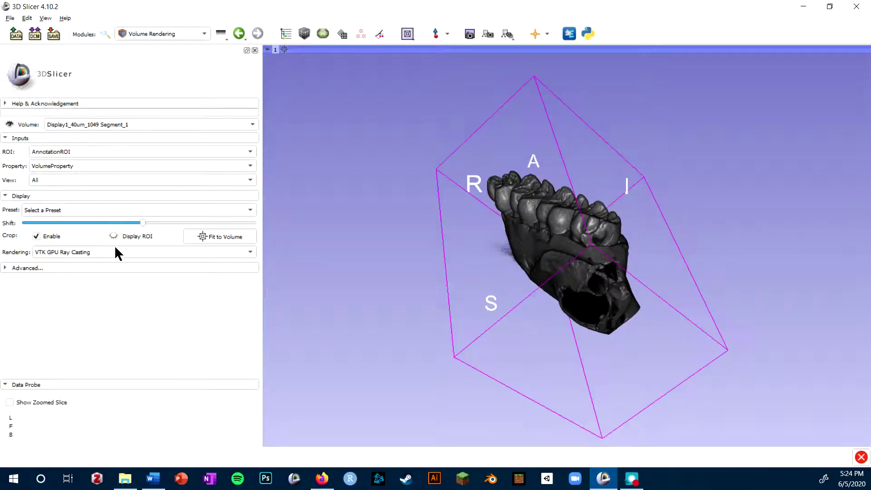
click(115, 236)
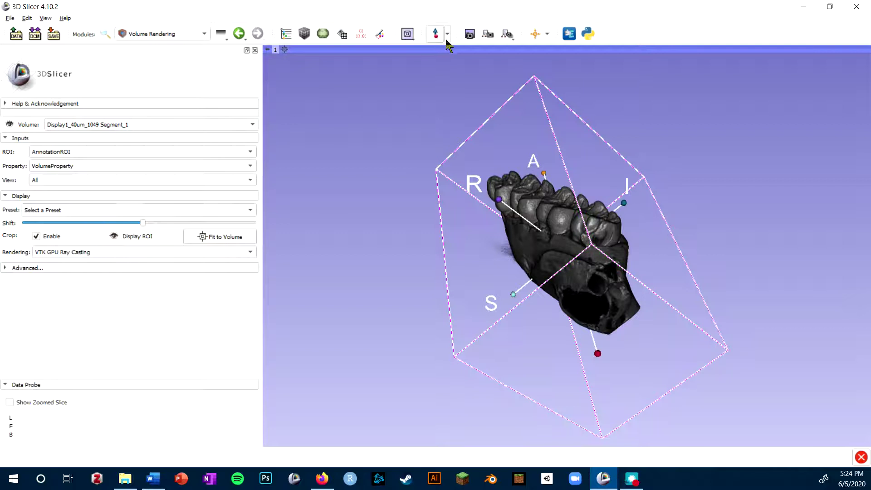
Lower the ROI top in the Four-Up red slice view, then return to the 3D-only layout
click(408, 33)
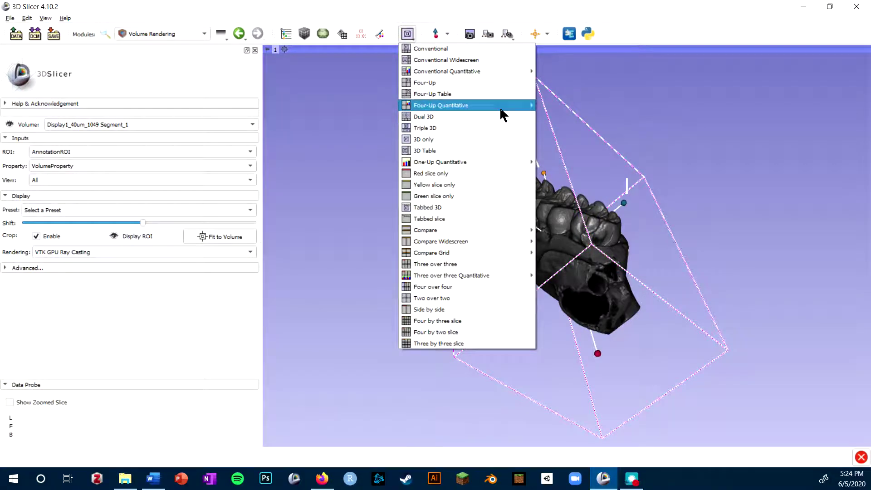
click(469, 88)
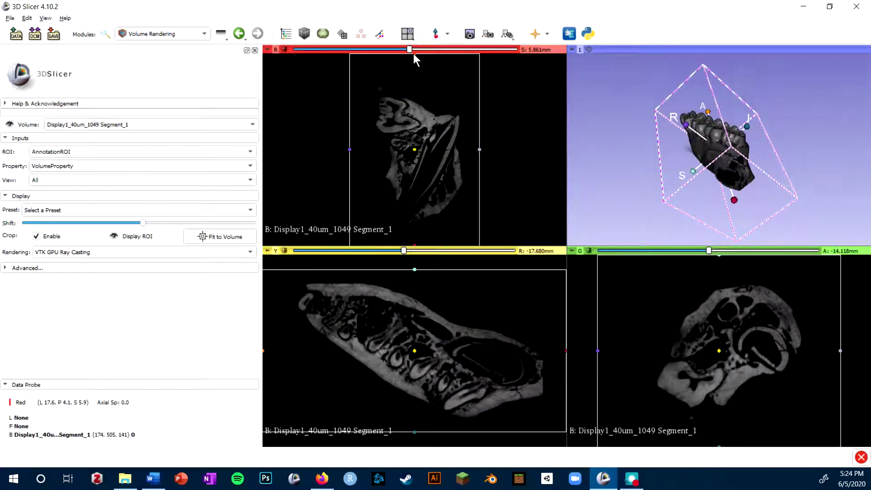
drag(414, 54, 414, 120)
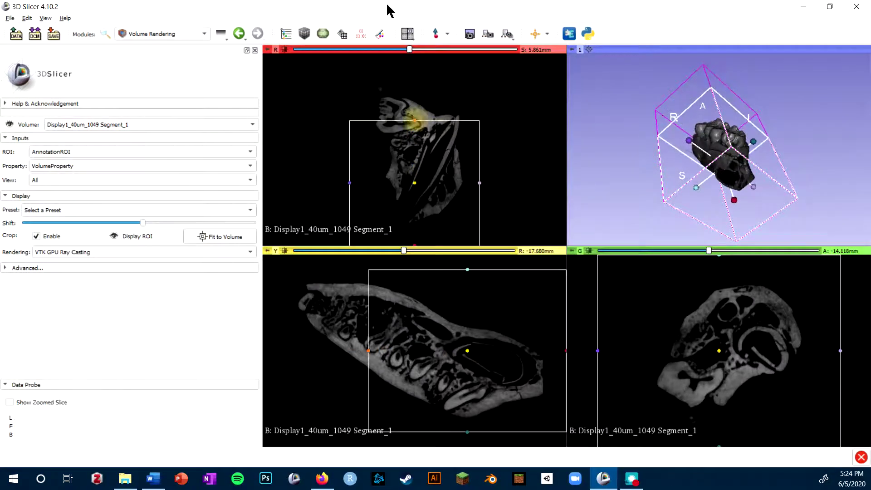
click(407, 34)
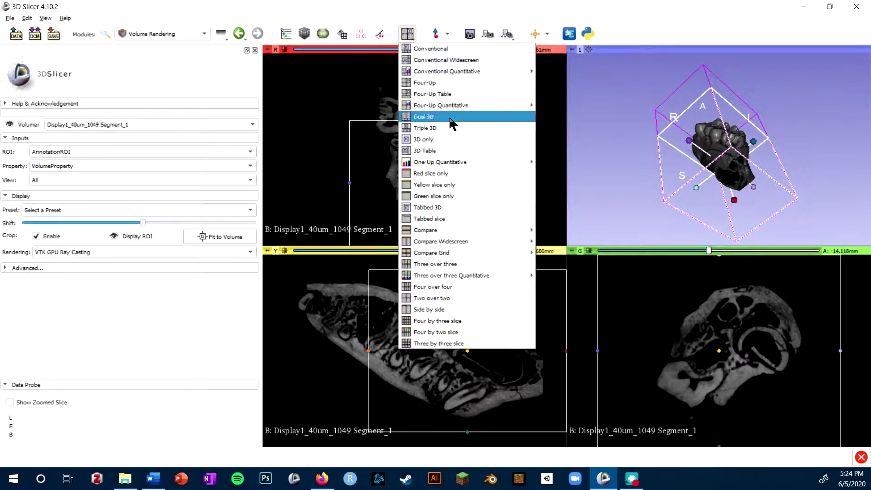
click(446, 139)
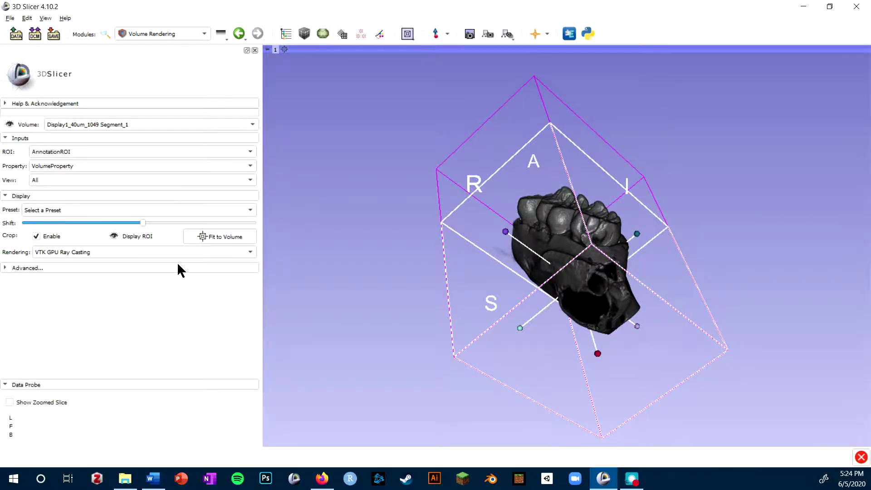
Drop the rendering Shift slider to its minimum while orbiting the jaw
drag(559, 180, 628, 146)
click(146, 223)
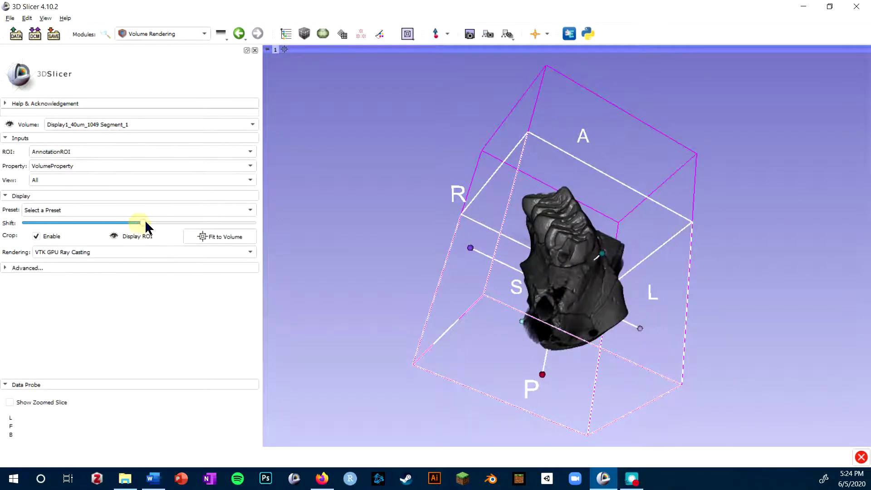
drag(2, 227, 7, 225)
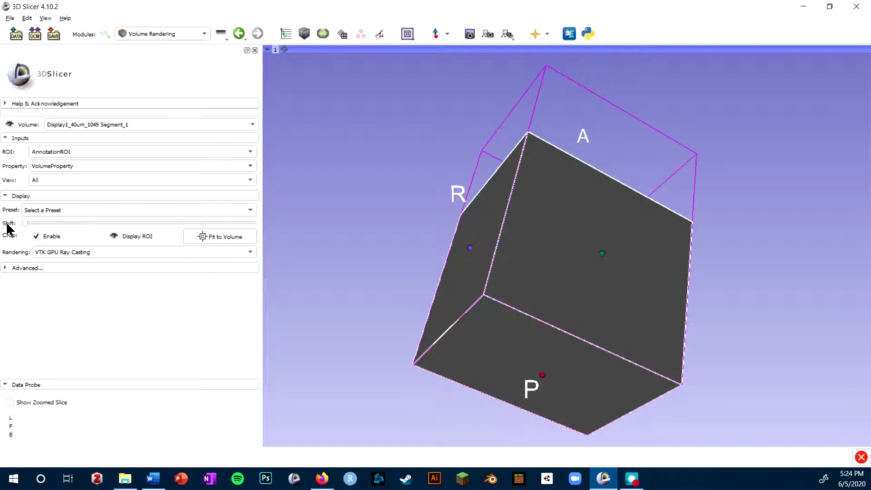
drag(428, 299, 321, 123)
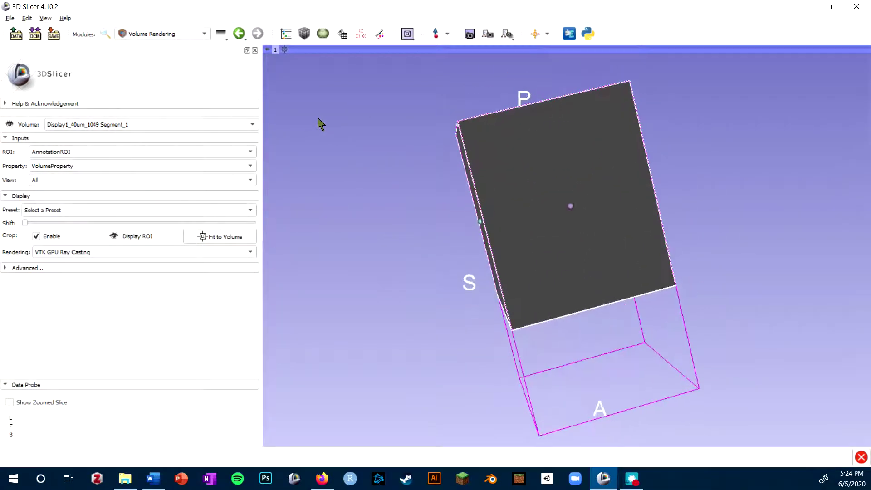
Disable cropping, hide the ROI, and raise Shift until the jaw and teeth render clearly
click(34, 236)
click(113, 236)
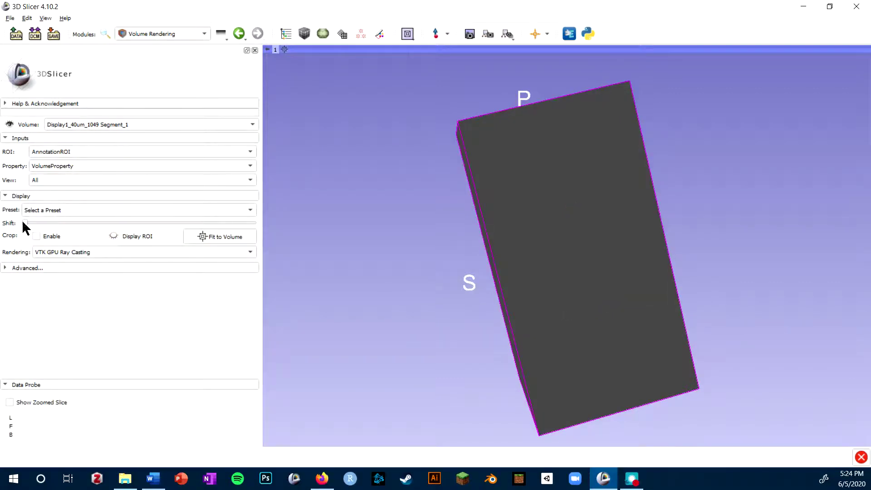
drag(23, 222, 155, 237)
drag(655, 144, 567, 277)
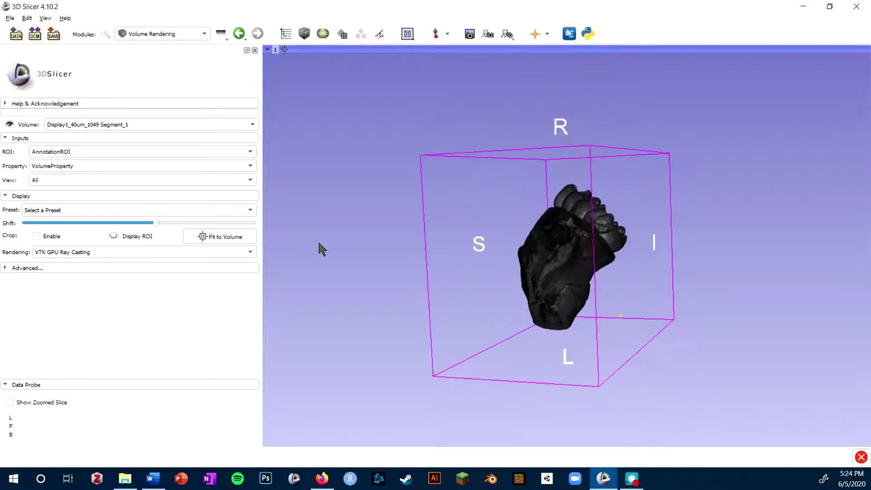
mouse_move(157, 223)
mouse_down()
mouse_move(195, 221)
mouse_move(98, 226)
mouse_move(150, 224)
mouse_up()
drag(526, 245, 572, 192)
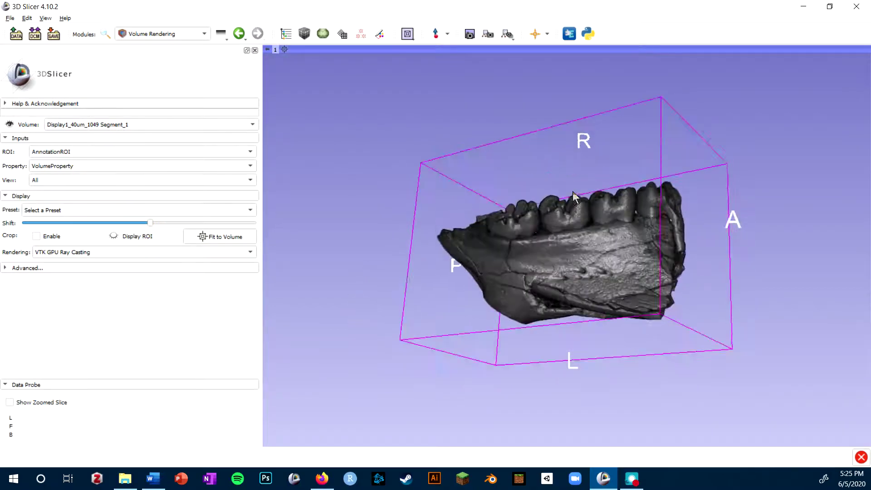
Expand the Advanced volume properties and widen the Scalar Opacity range to include all control points
click(68, 265)
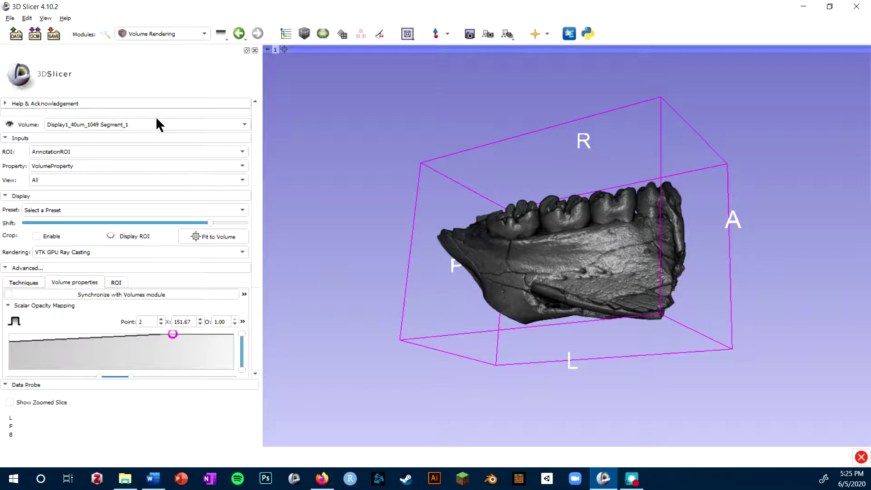
scroll(138, 122, down, 5)
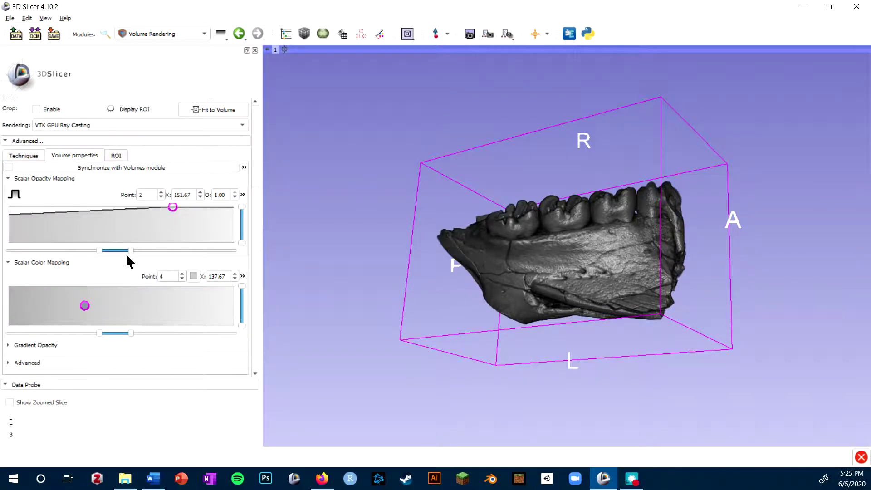
drag(130, 252, 245, 257)
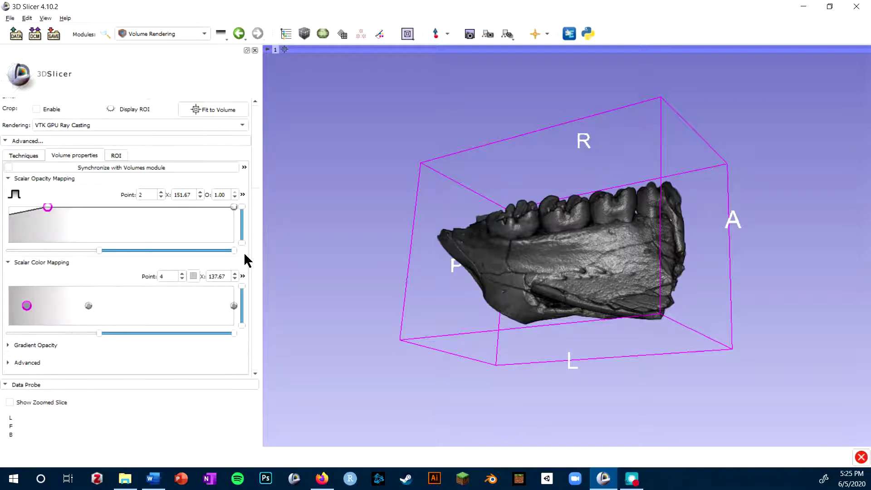
drag(99, 249, 5, 252)
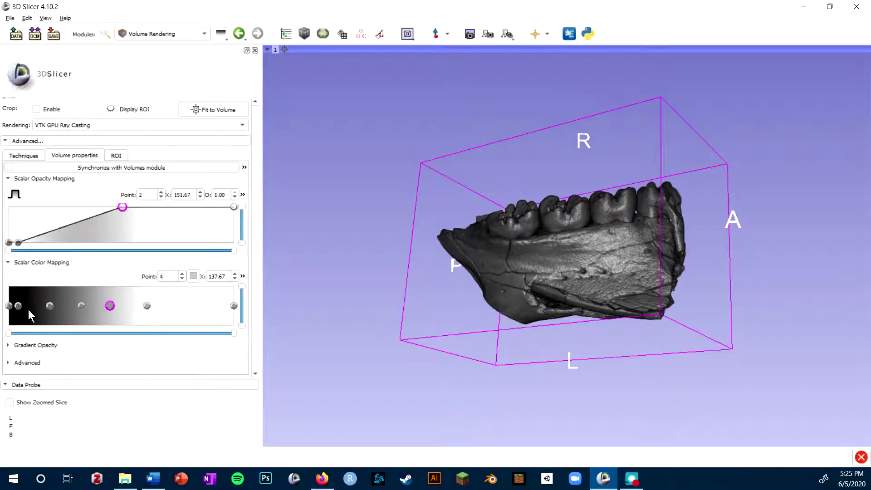
Colour mapping point 0 full red and move point 1 to X 42.85
click(9, 306)
click(193, 276)
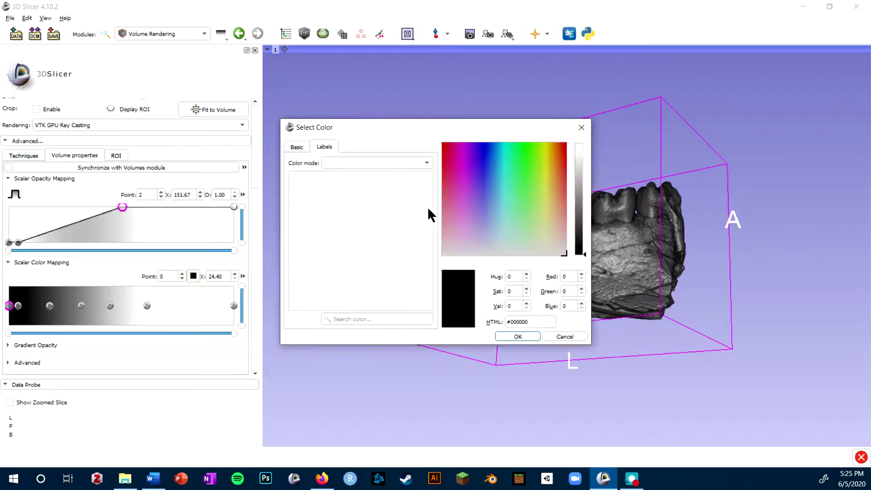
click(452, 162)
click(517, 336)
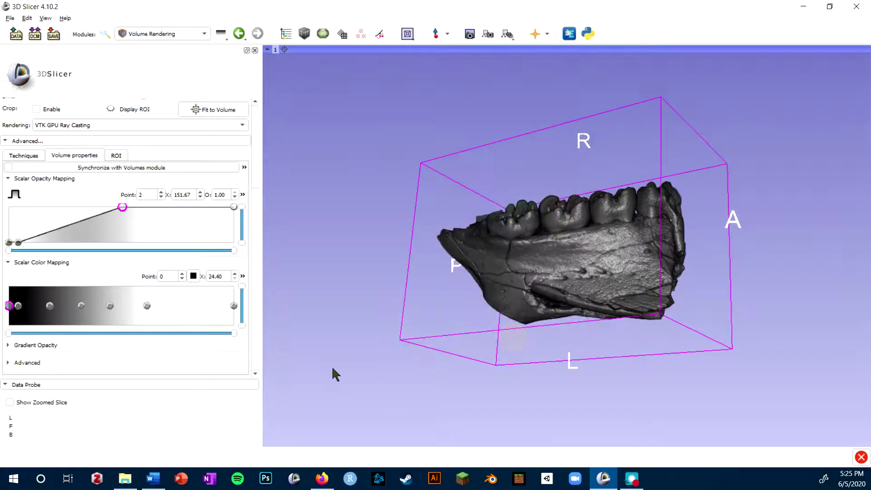
click(193, 276)
click(444, 144)
click(583, 185)
drag(582, 185, 576, 120)
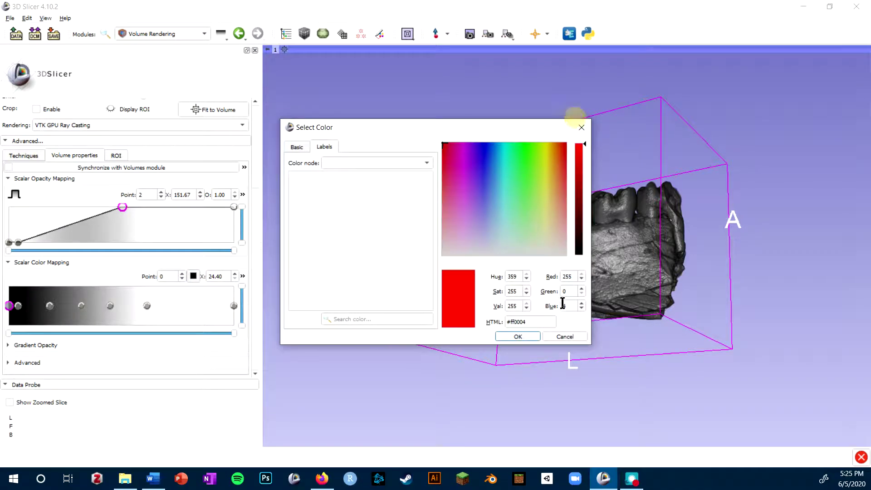
click(510, 335)
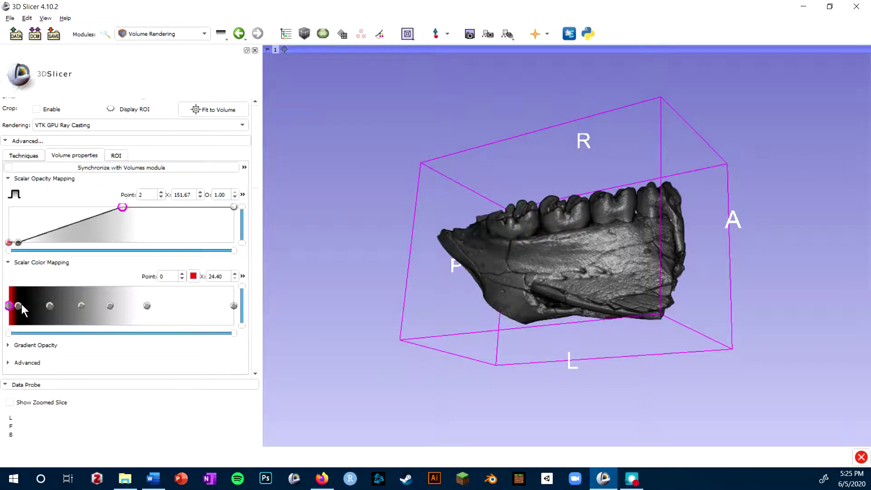
mouse_move(19, 304)
mouse_down()
mouse_move(110, 308)
mouse_move(19, 305)
mouse_move(96, 294)
mouse_move(22, 305)
mouse_move(66, 312)
mouse_move(26, 312)
mouse_up()
Drop Scalar Opacity point 2 to 0.05, then orbit and zoom to inspect the translucent jaw
drag(121, 209, 121, 242)
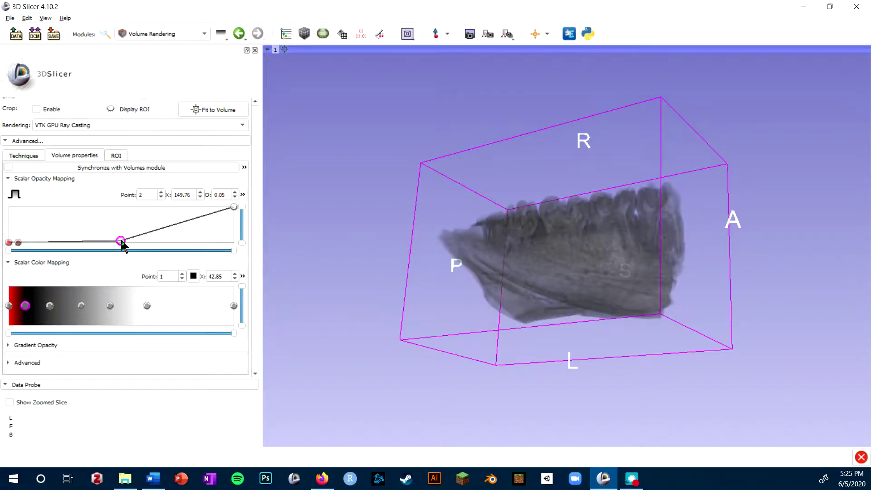
drag(590, 255, 538, 249)
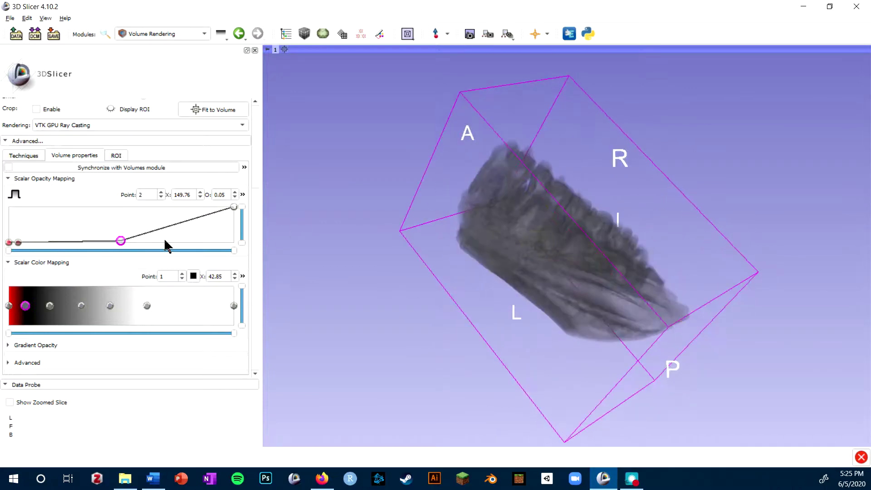
scroll(564, 237, up, 5)
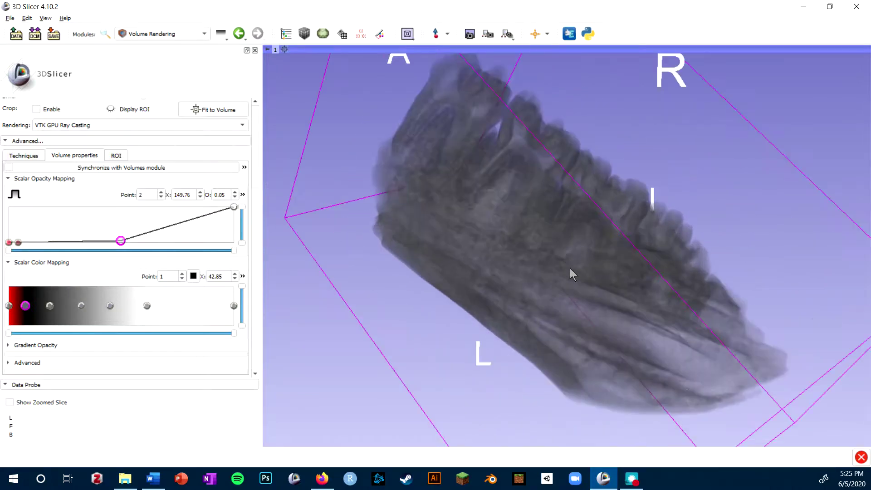
drag(569, 268, 586, 258)
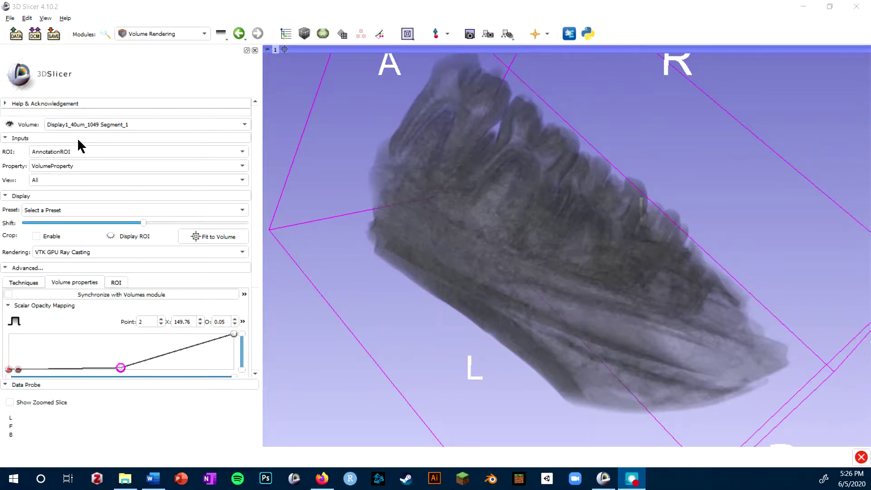
Switch to the Data module showing the jaw volume and AnnotationROI, and review then close Save Scene
click(190, 32)
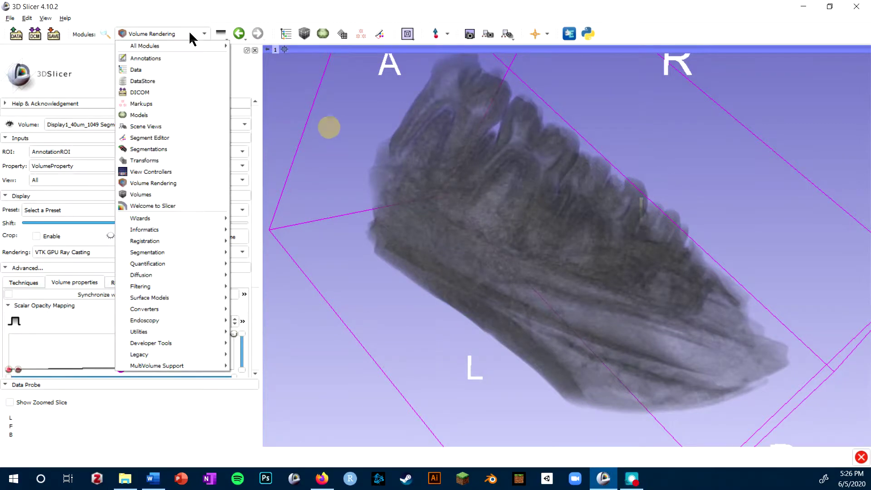
click(162, 72)
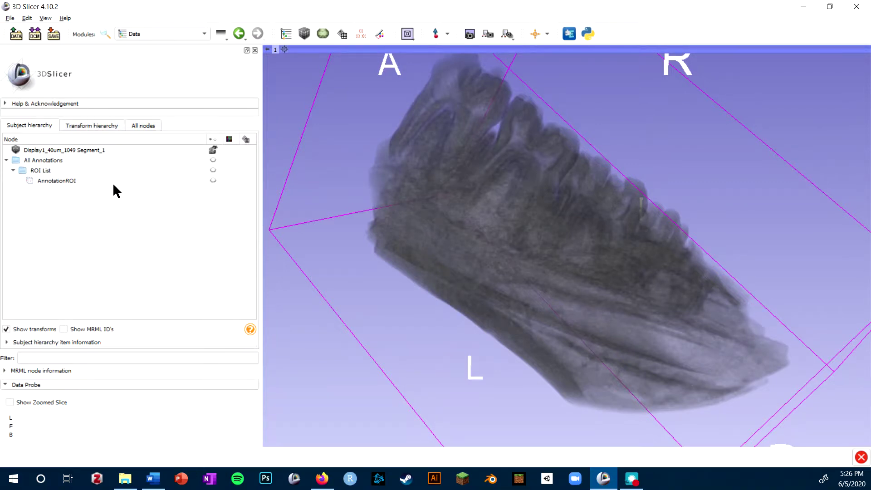
click(55, 35)
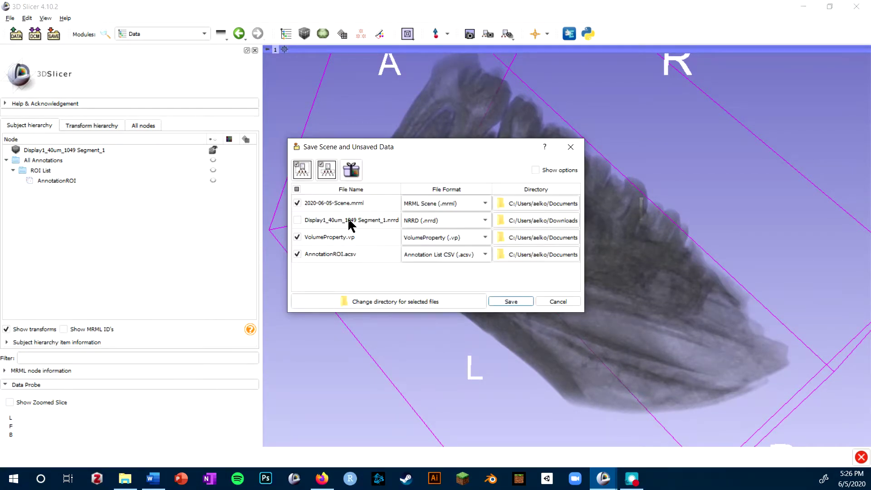
click(572, 301)
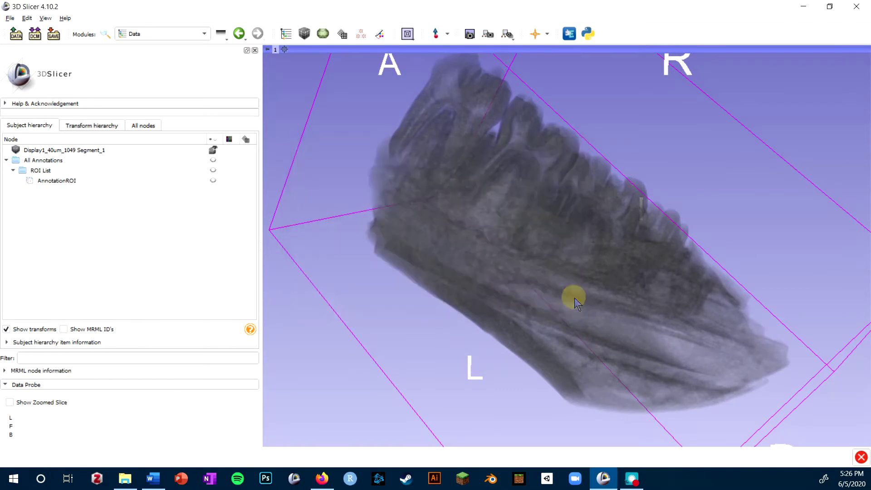